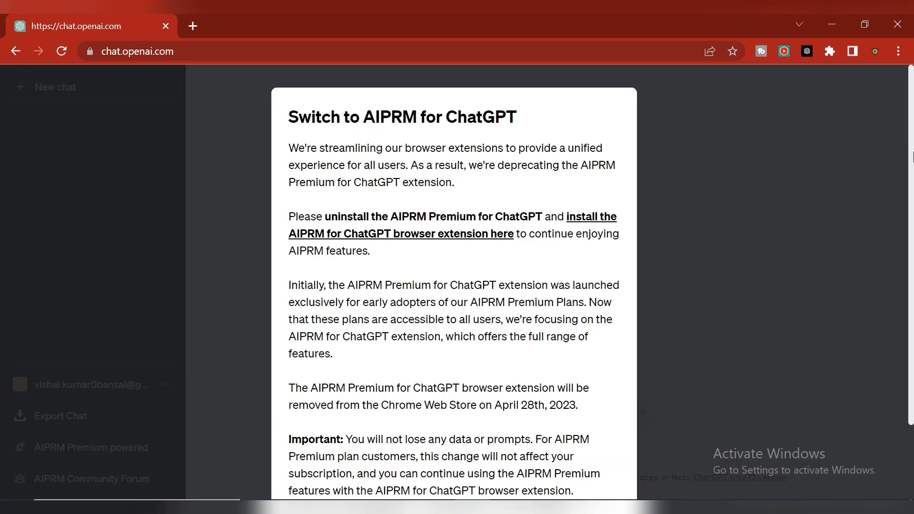
# Step: Accept the notice about switching to AIPRM for ChatGPT and close the Chrome Web Store page it opens
pyautogui.scroll(-2, 910, 320)
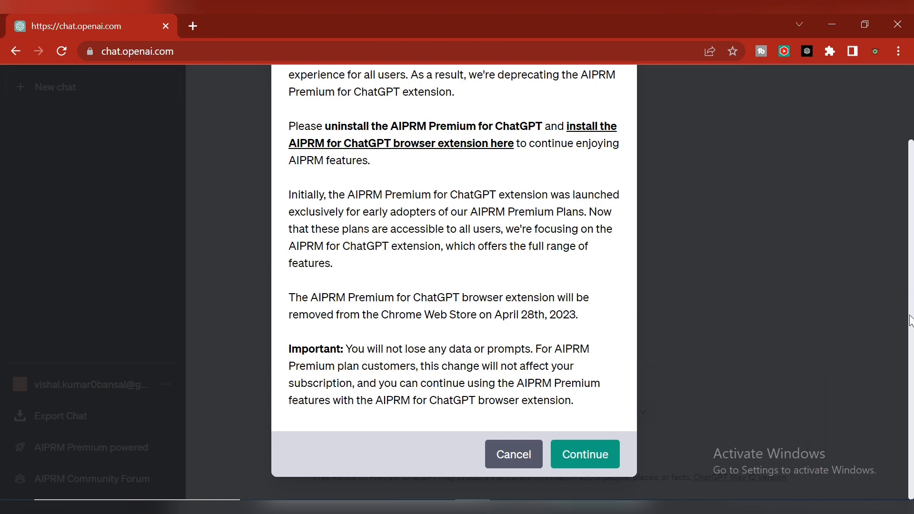
pyautogui.click(592, 456)
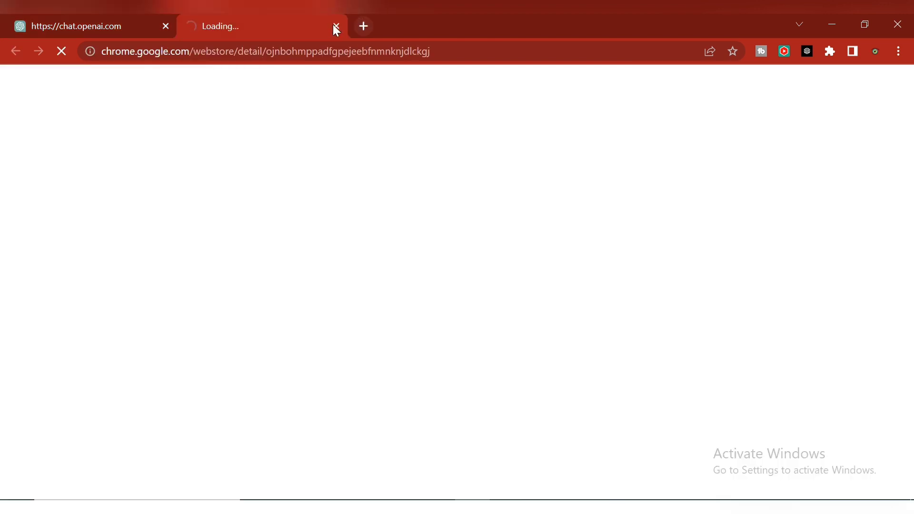
pyautogui.click(334, 25)
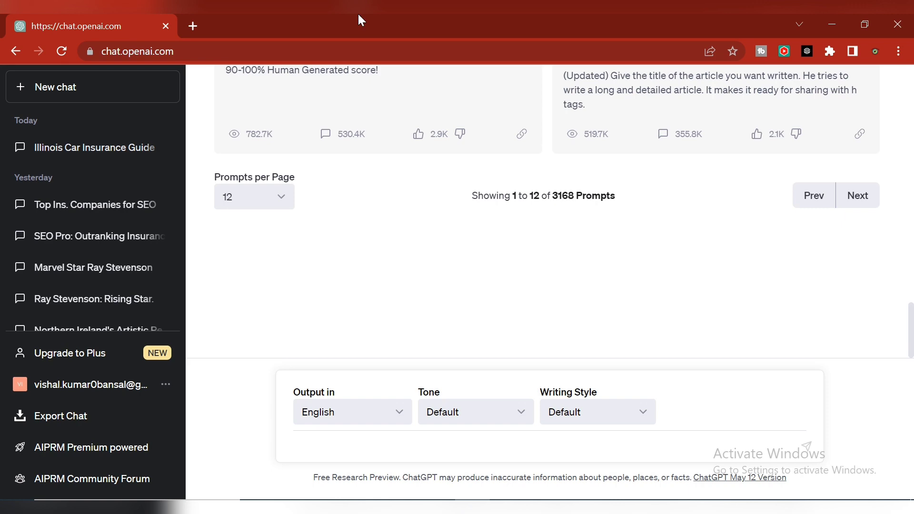
# Step: Look through the public AIPRM prompt templates on the first page of the list
pyautogui.scroll(2, 912, 317)
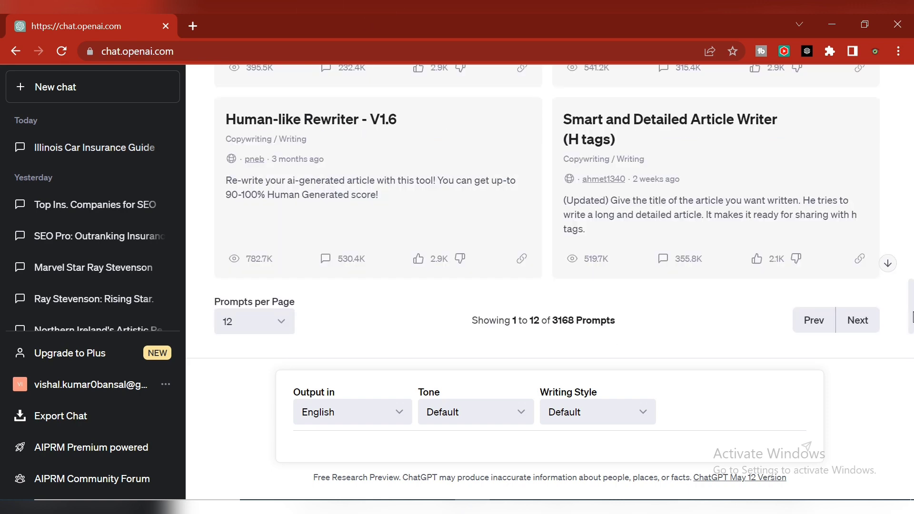
pyautogui.moveTo(912, 316); pyautogui.dragTo(911, 86)
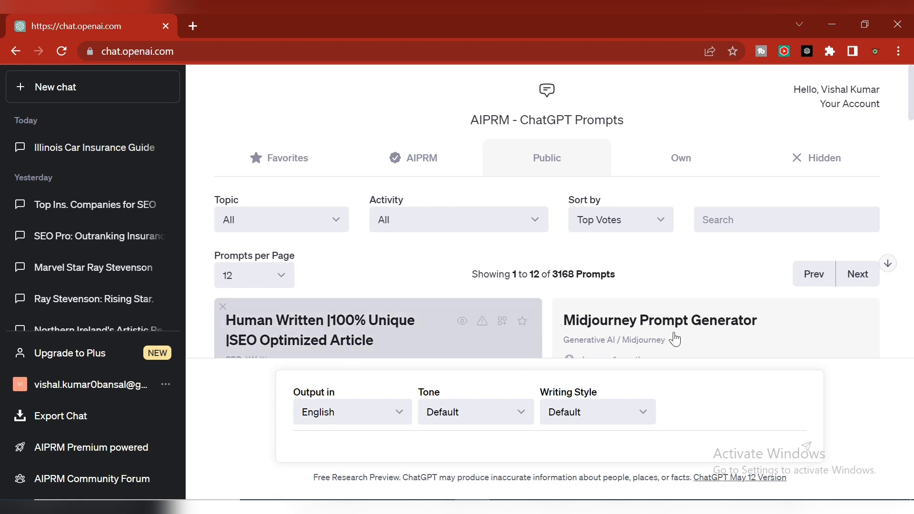
pyautogui.scroll(-9, 913, 146)
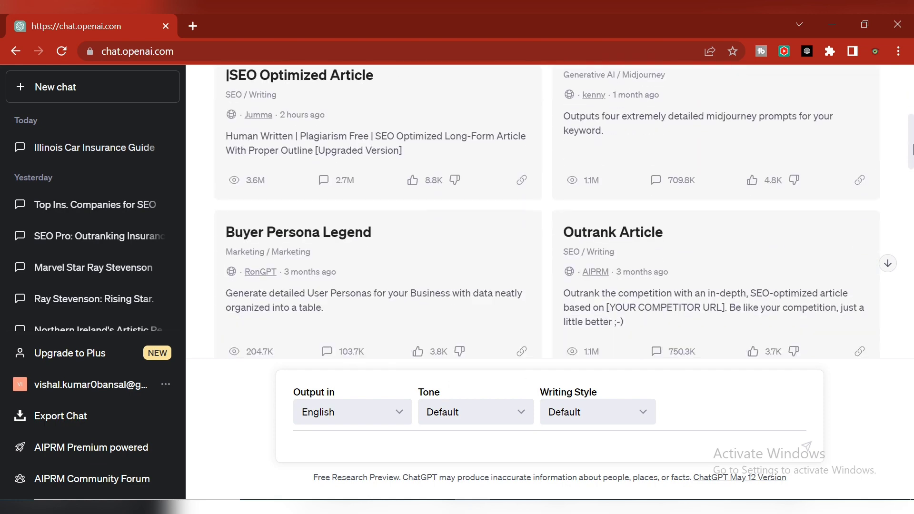
pyautogui.scroll(-17, 913, 191)
pyautogui.scroll(4, 913, 284)
pyautogui.moveTo(913, 285); pyautogui.dragTo(912, 86)
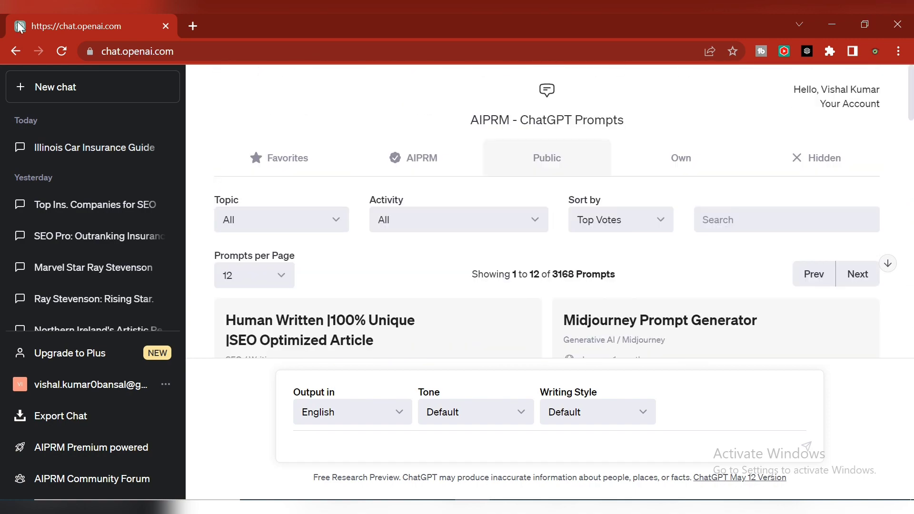
# Step: Search Google for "insurance" in a new browser tab
pyautogui.click(192, 26)
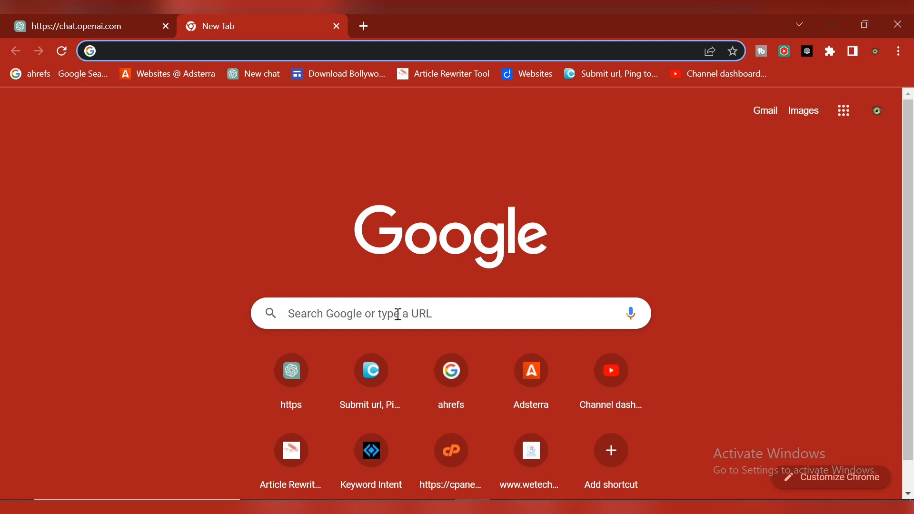
pyautogui.click(398, 315)
pyautogui.write('in')
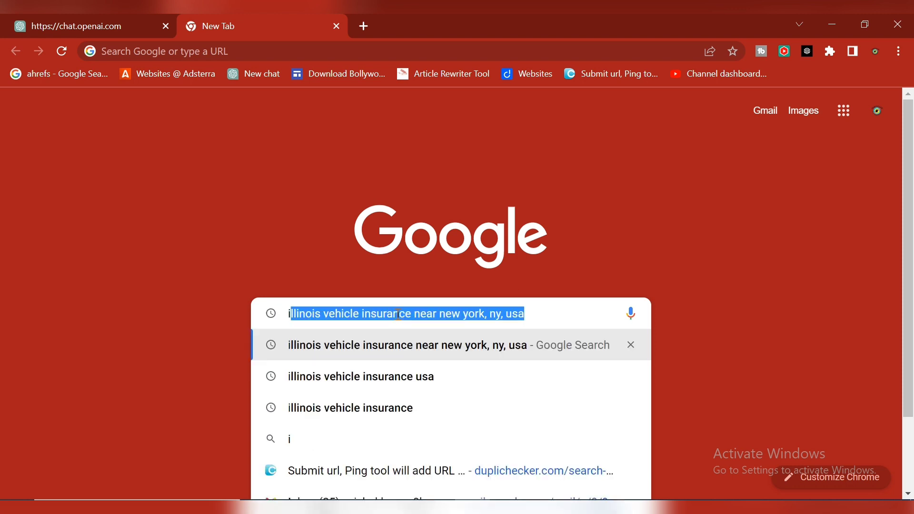
pyautogui.write('sur')
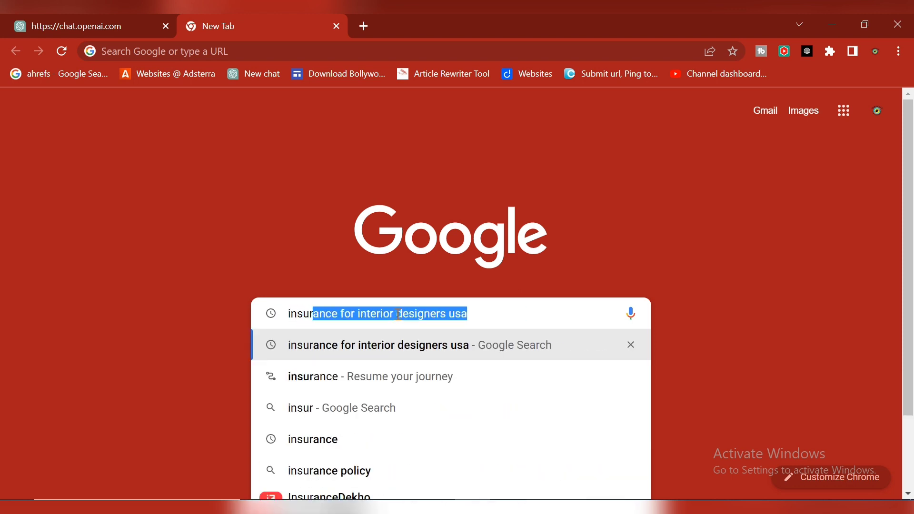
pyautogui.write('ance')
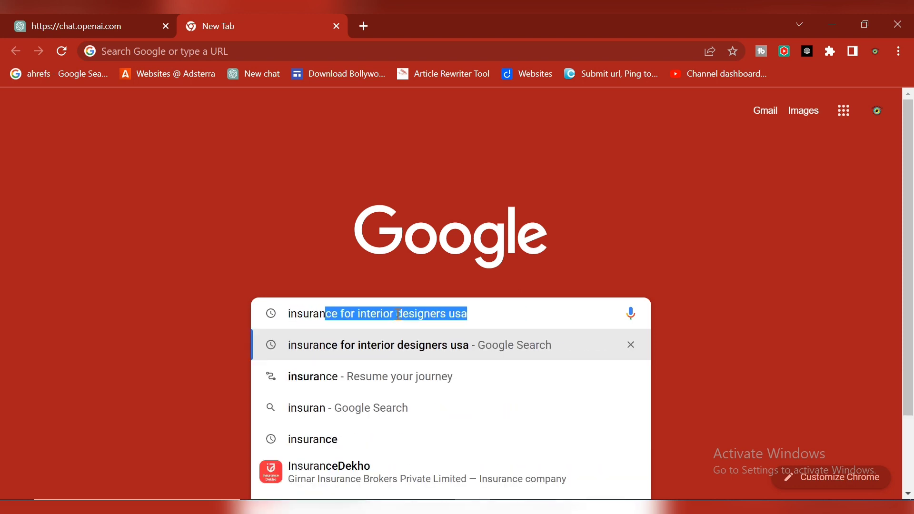
pyautogui.press('Delete')
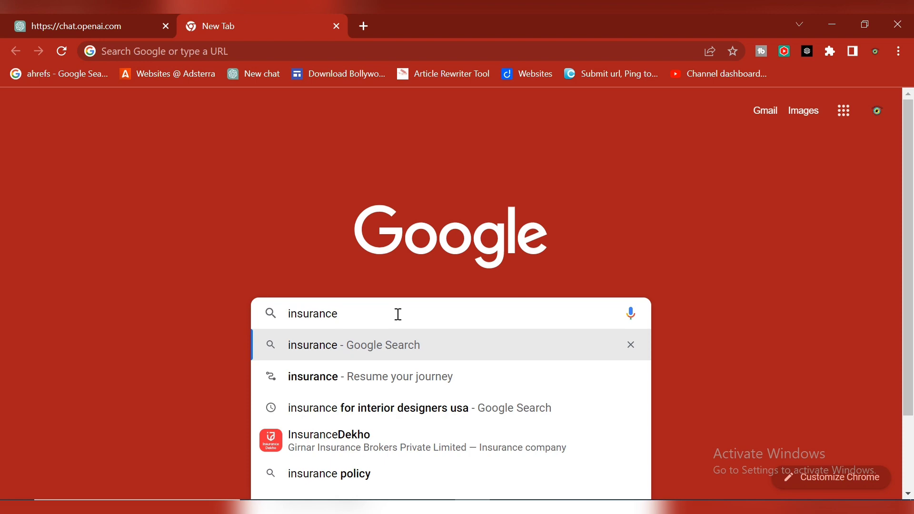
pyautogui.press('Return')
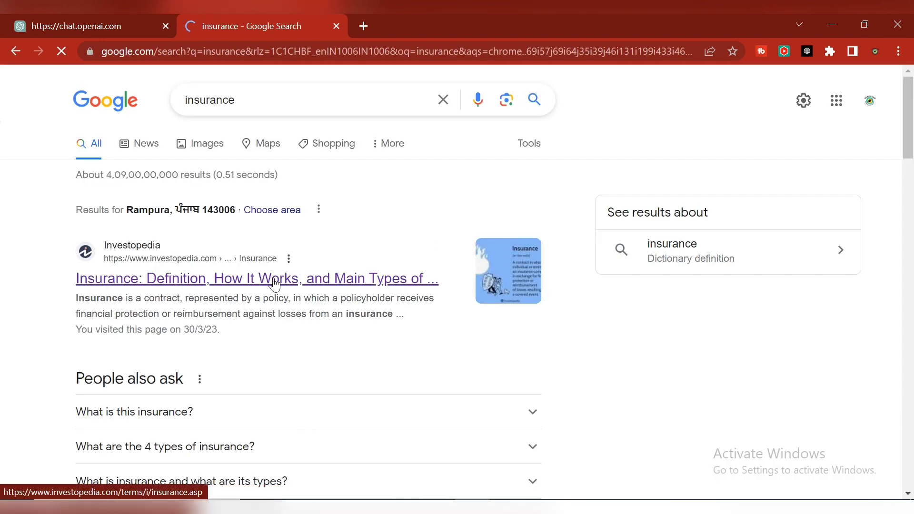
# Step: Refine the Google search with the suggested query "insurance for interior designers usa"
pyautogui.moveTo(908, 120); pyautogui.dragTo(912, 224)
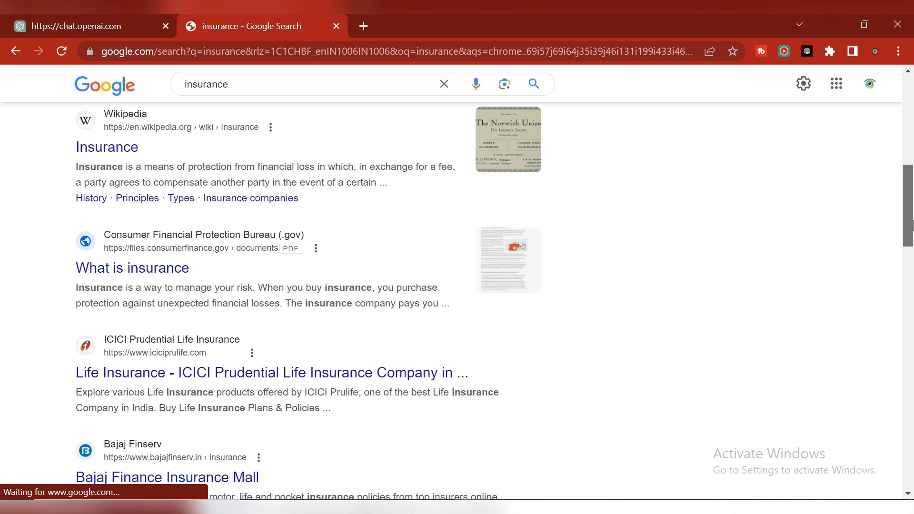
pyautogui.scroll(10, 281, 98)
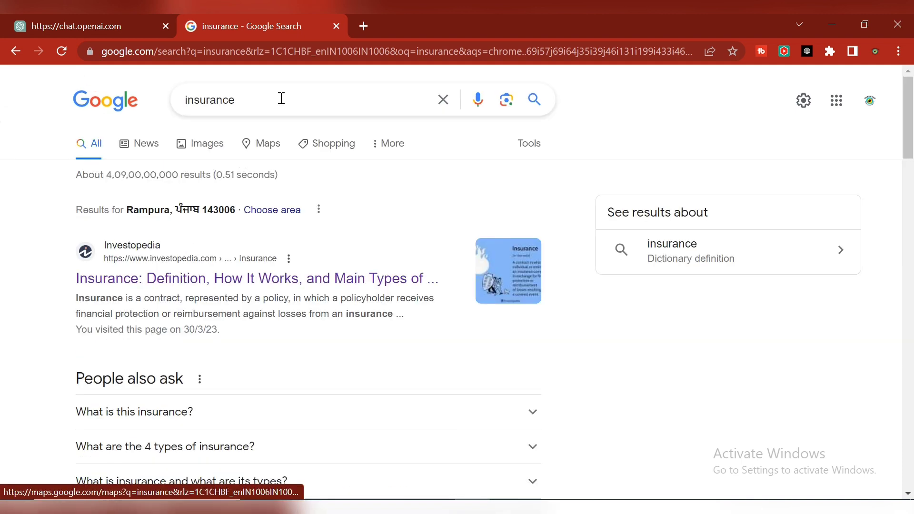
pyautogui.click(281, 98)
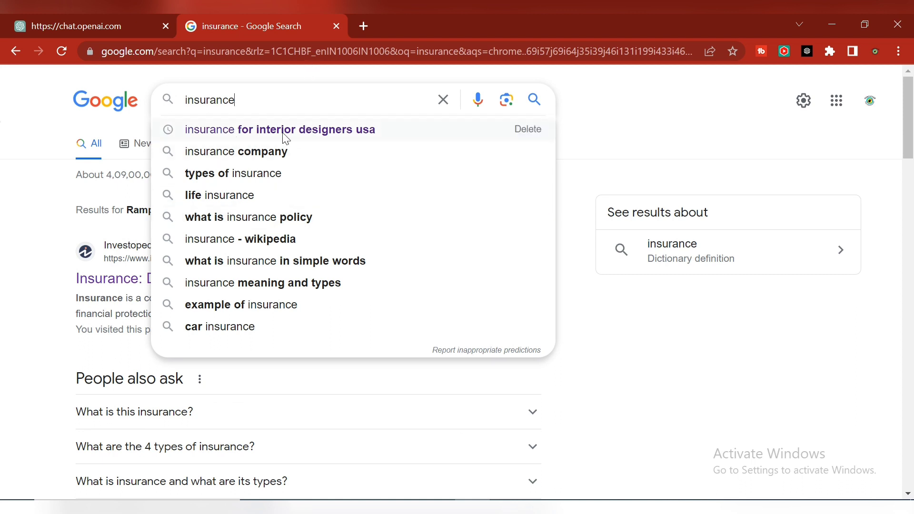
pyautogui.click(369, 130)
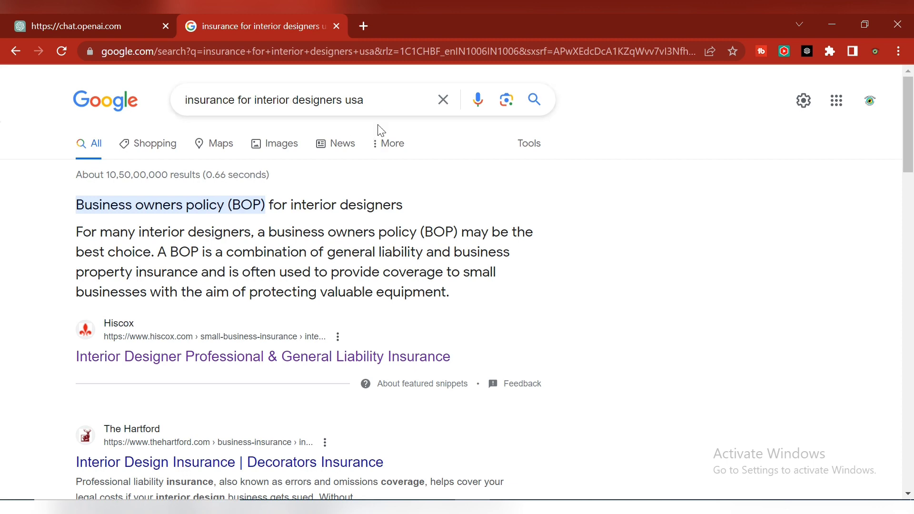
# Step: Open The Hartford's "Interior Design Insurance | Decorators Insurance" search result and copy the page's URL
pyautogui.moveTo(913, 115); pyautogui.dragTo(911, 152)
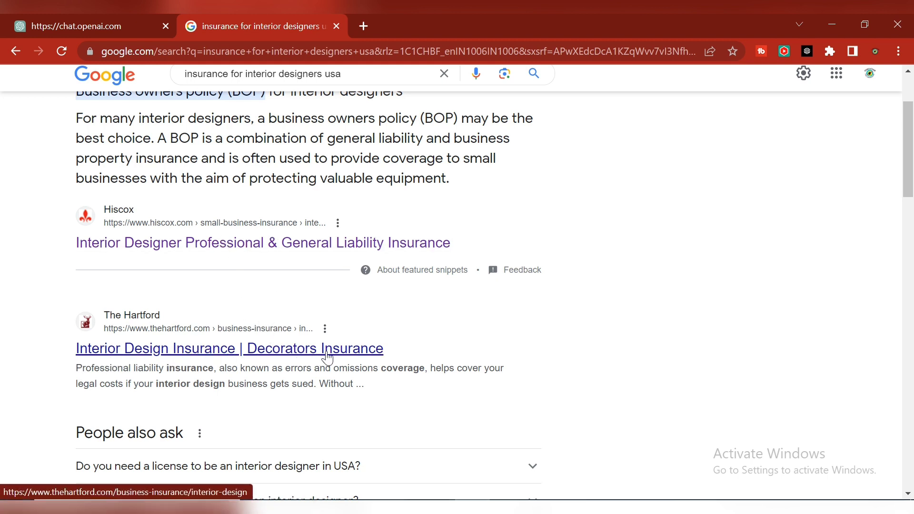
pyautogui.click(343, 355)
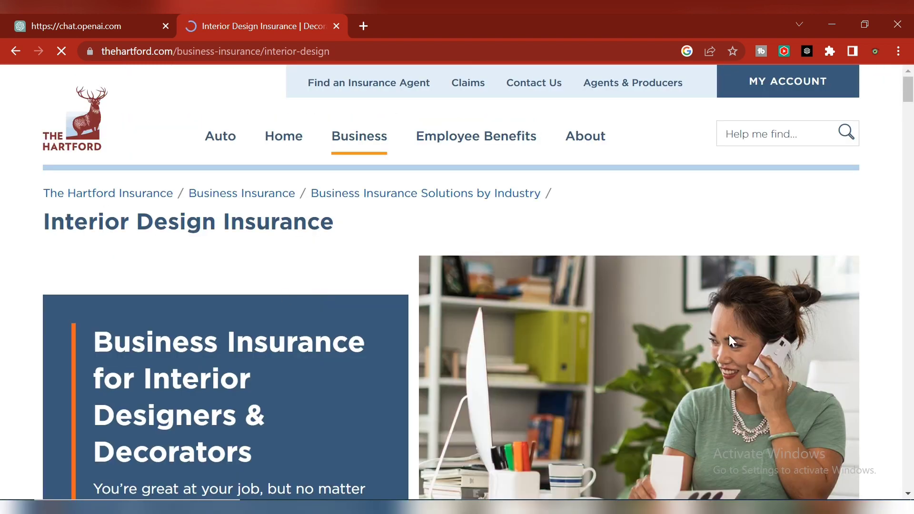
pyautogui.moveTo(908, 90); pyautogui.dragTo(905, 110)
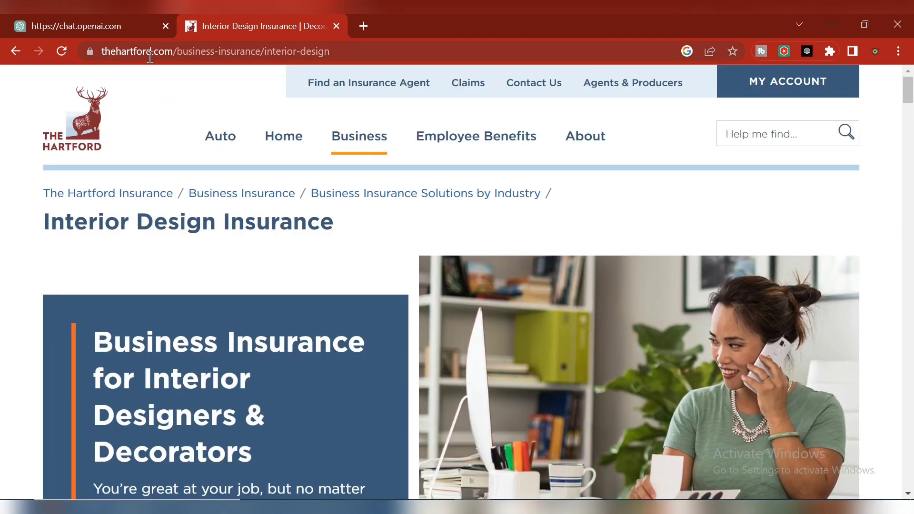
pyautogui.click(285, 54)
pyautogui.rightClick(284, 53)
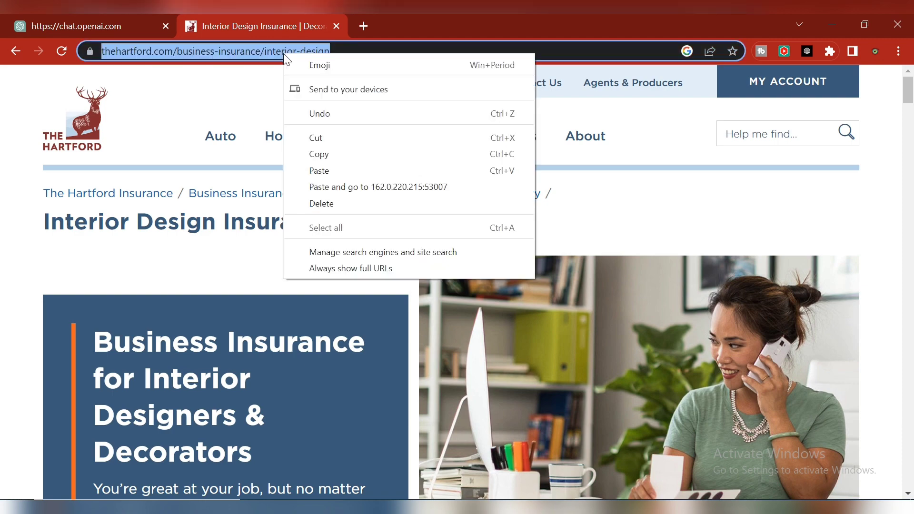
pyautogui.click(320, 154)
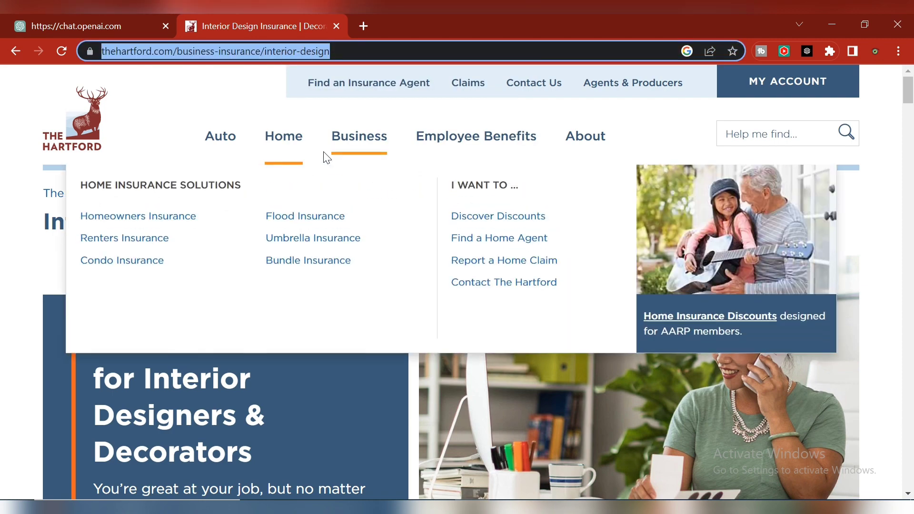
# Step: In ChatGPT, choose AIPRM's Outrank Article prompt and submit it with the copied Hartford page URL as the competitor URL
pyautogui.click(56, 15)
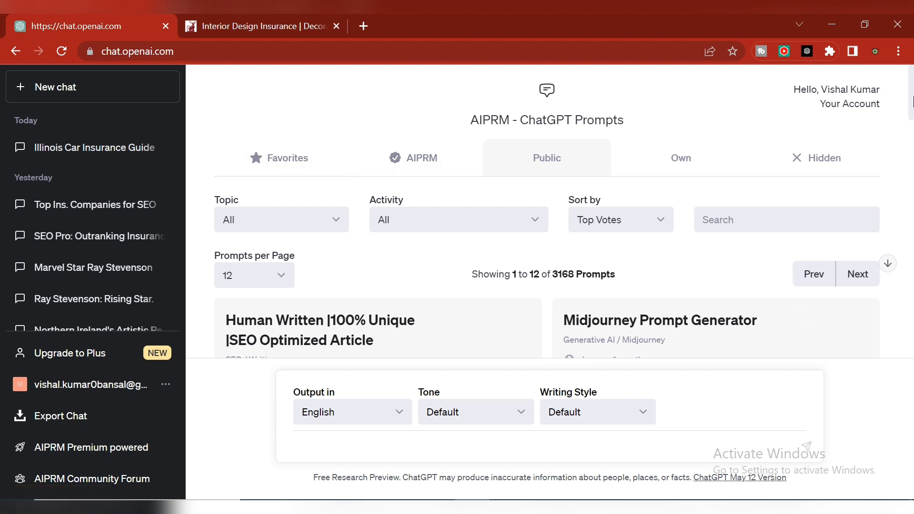
pyautogui.moveTo(913, 112); pyautogui.dragTo(913, 169)
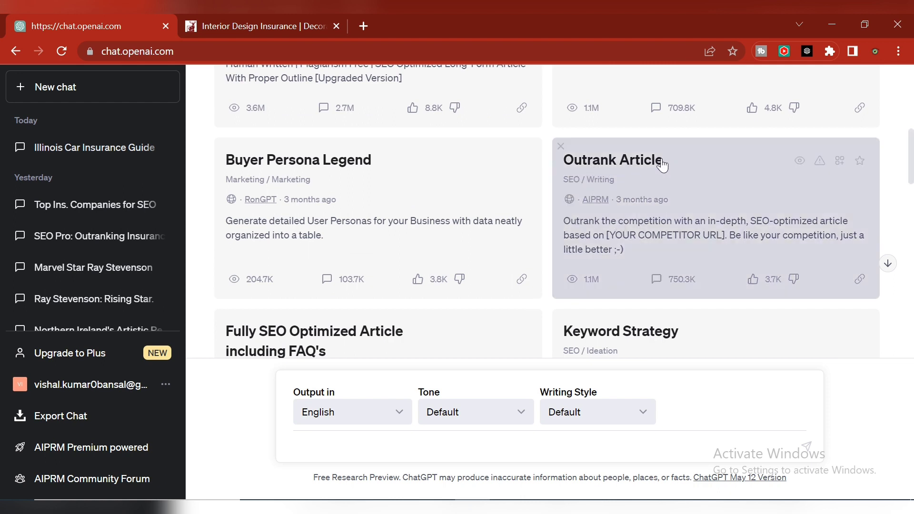
pyautogui.click(635, 234)
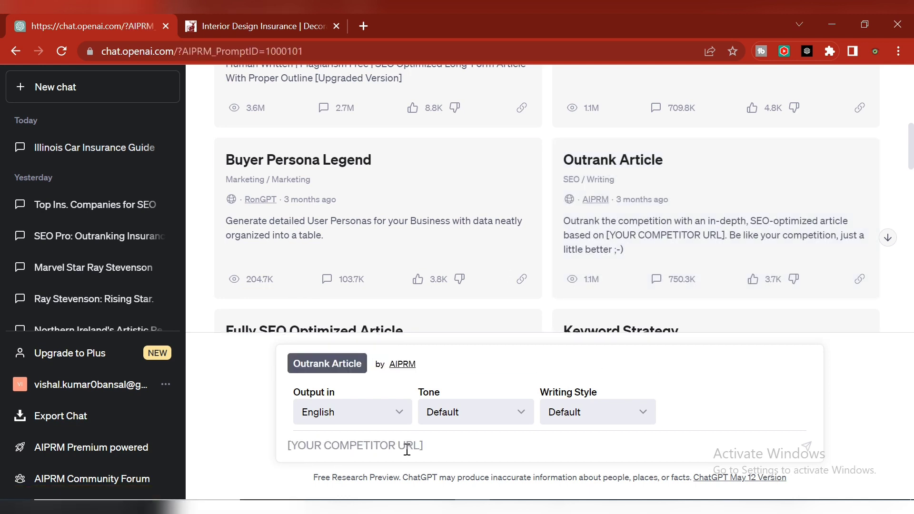
pyautogui.rightClick(363, 446)
pyautogui.click(395, 333)
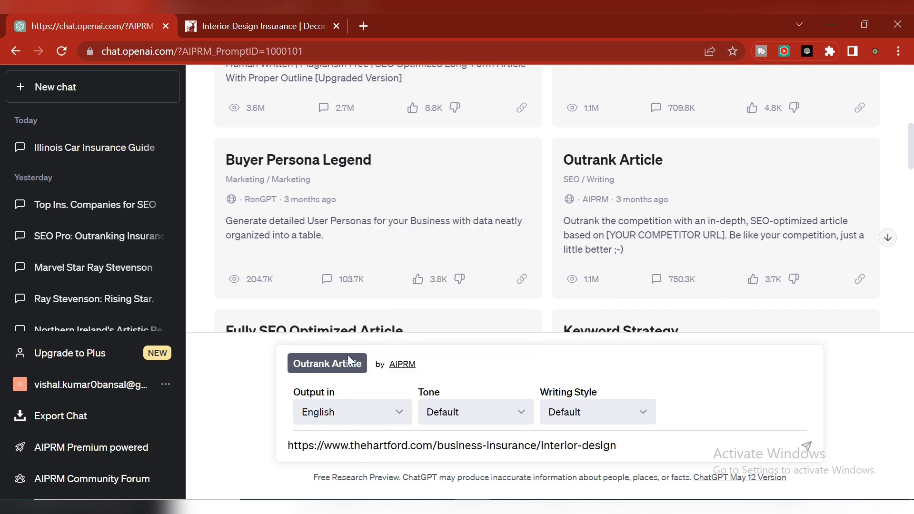
pyautogui.click(806, 447)
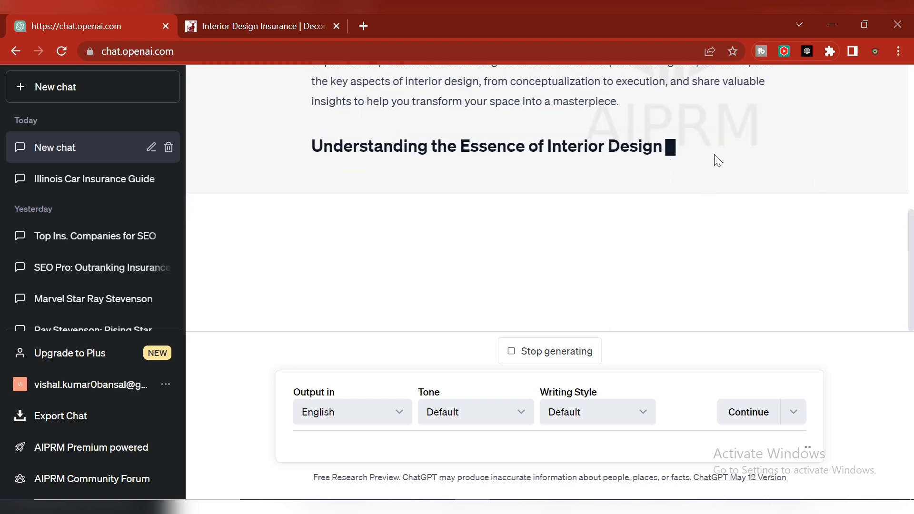
# Step: Open Duplichecker's Plagiarism Checker in a new browser tab
pyautogui.click(364, 26)
pyautogui.click(589, 76)
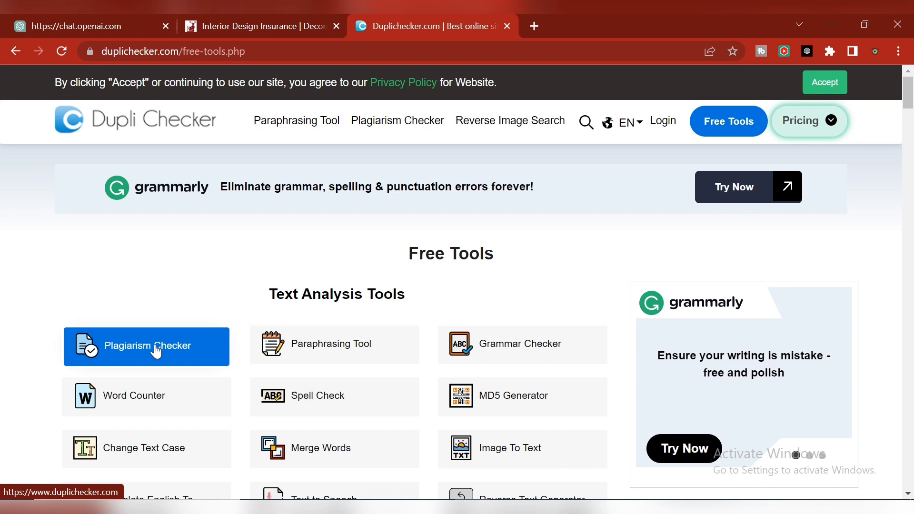
pyautogui.click(156, 351)
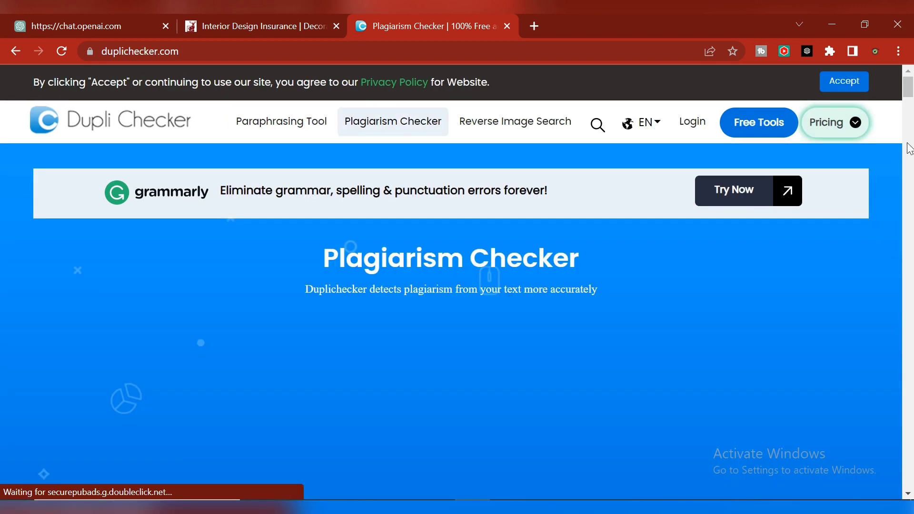
# Step: Check the article's progress in ChatGPT and look over The Hartford's Interior Design Insurance page for comparison
pyautogui.click(94, 15)
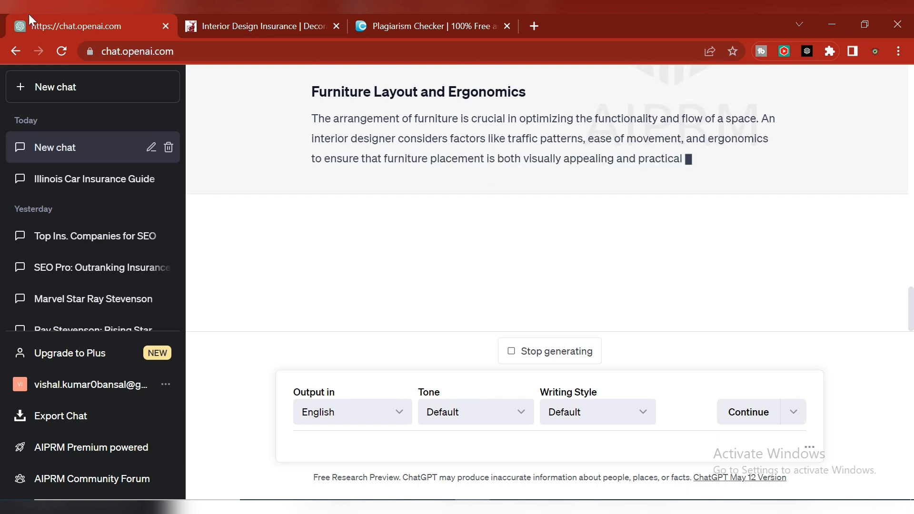
pyautogui.click(224, 17)
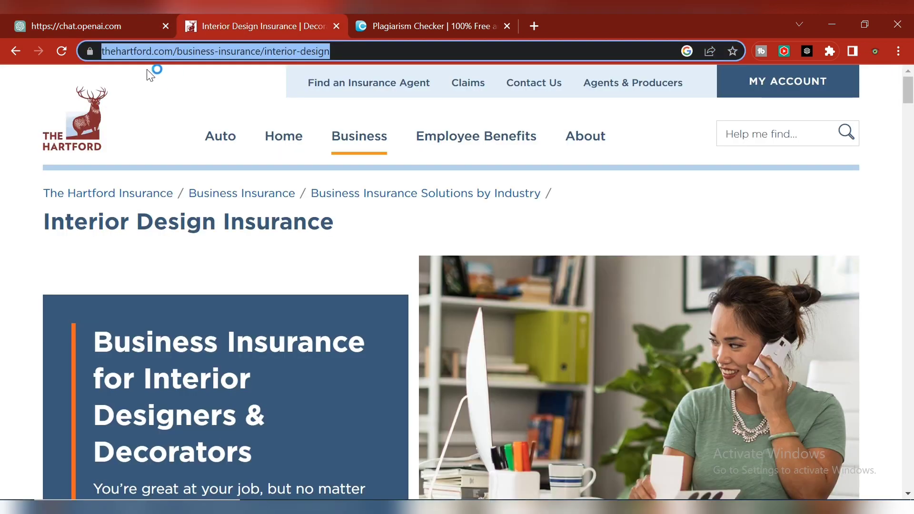
pyautogui.click(911, 127)
pyautogui.click(911, 128)
pyautogui.scroll(13, 910, 119)
pyautogui.scroll(5, 909, 109)
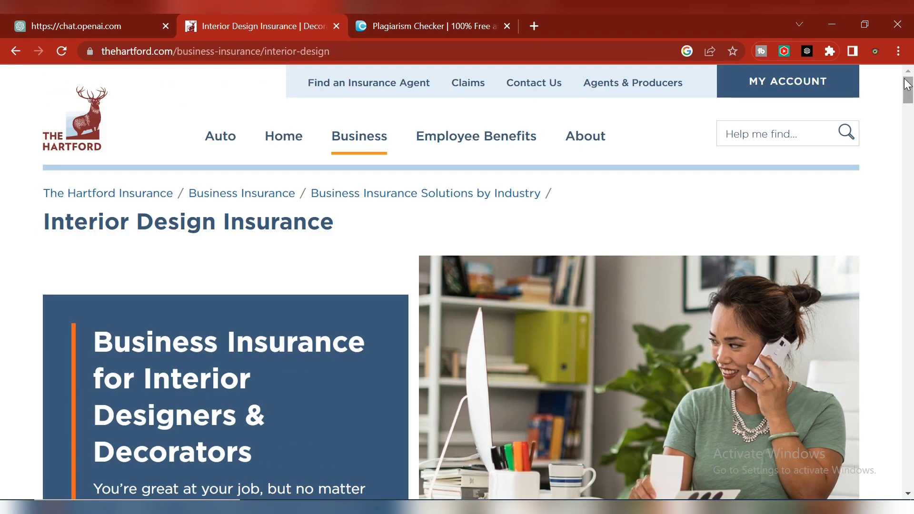
# Step: Return to ChatGPT and have it continue generating the article from where it stopped
pyautogui.click(110, 18)
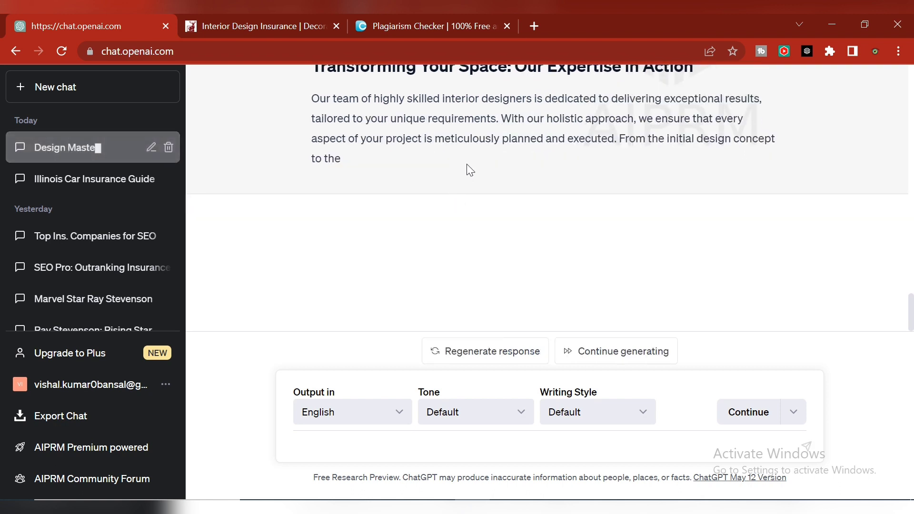
pyautogui.moveTo(911, 313)
pyautogui.mouseDown()
pyautogui.moveTo(913, 252)
pyautogui.moveTo(913, 312)
pyautogui.mouseUp()
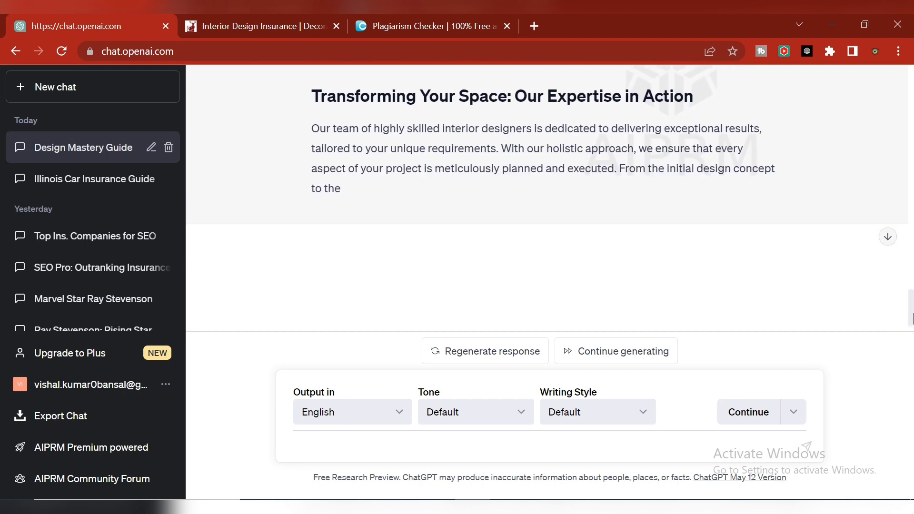
pyautogui.click(602, 355)
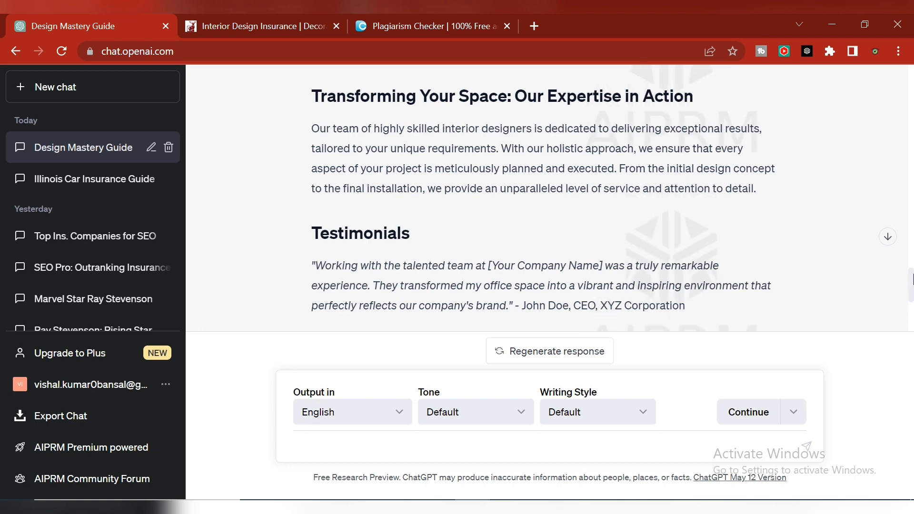
# Step: Copy the generated article from its main title through the end of the Conclusion paragraph, leaving out the diagram
pyautogui.scroll(-8, 729, 269)
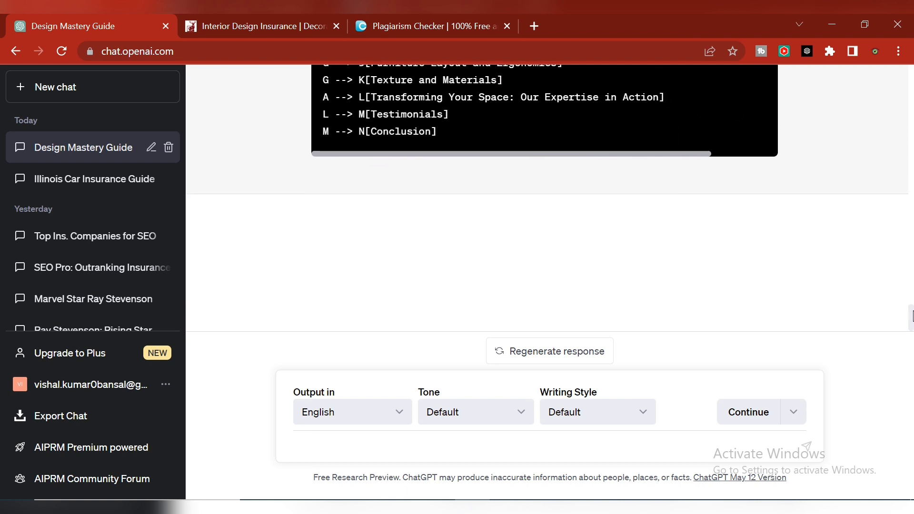
pyautogui.moveTo(913, 318); pyautogui.dragTo(912, 269)
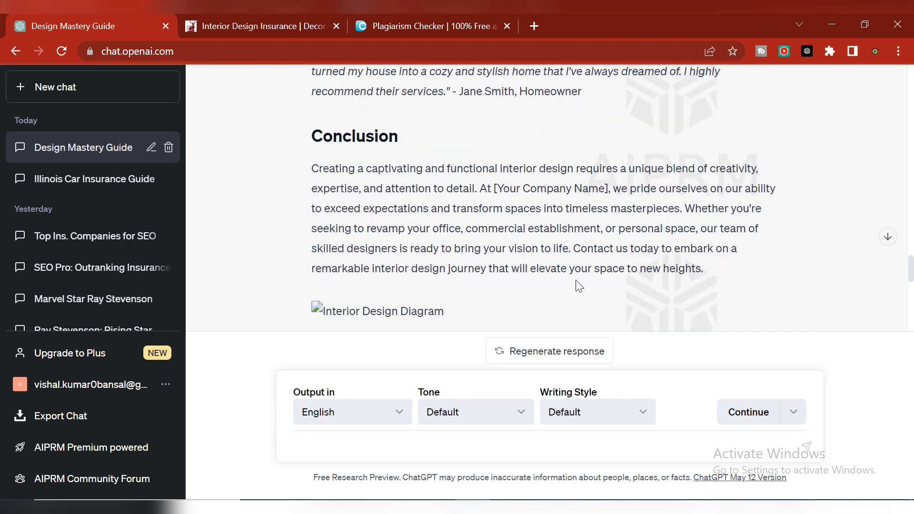
pyautogui.moveTo(704, 271); pyautogui.dragTo(894, 290)
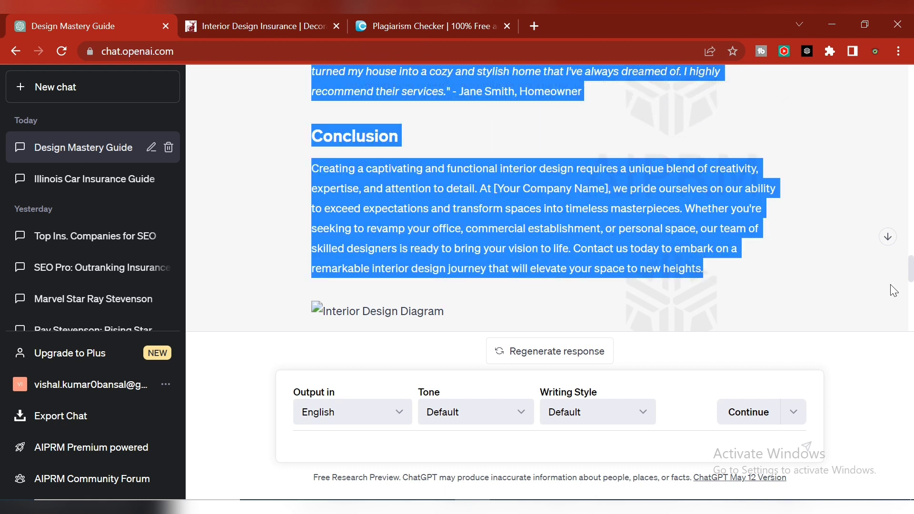
pyautogui.click(709, 272)
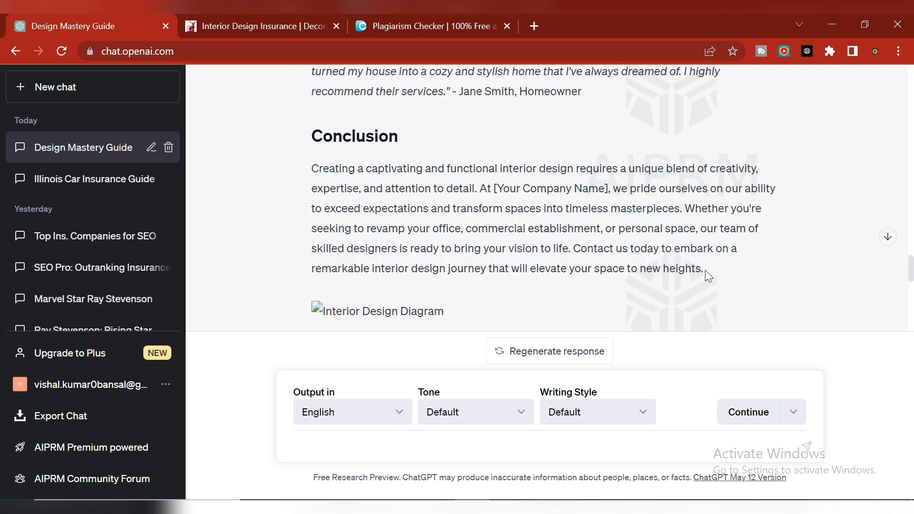
pyautogui.moveTo(702, 270); pyautogui.dragTo(318, 161)
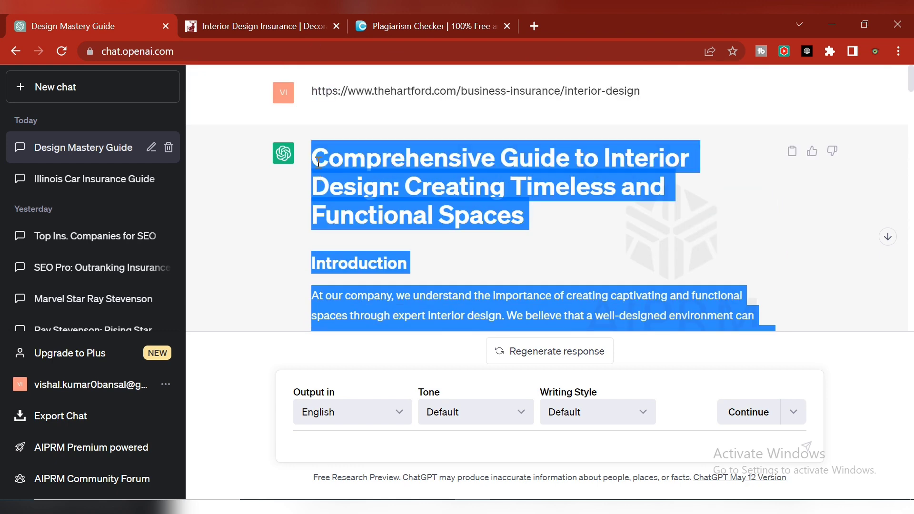
pyautogui.rightClick(346, 170)
pyautogui.click(357, 182)
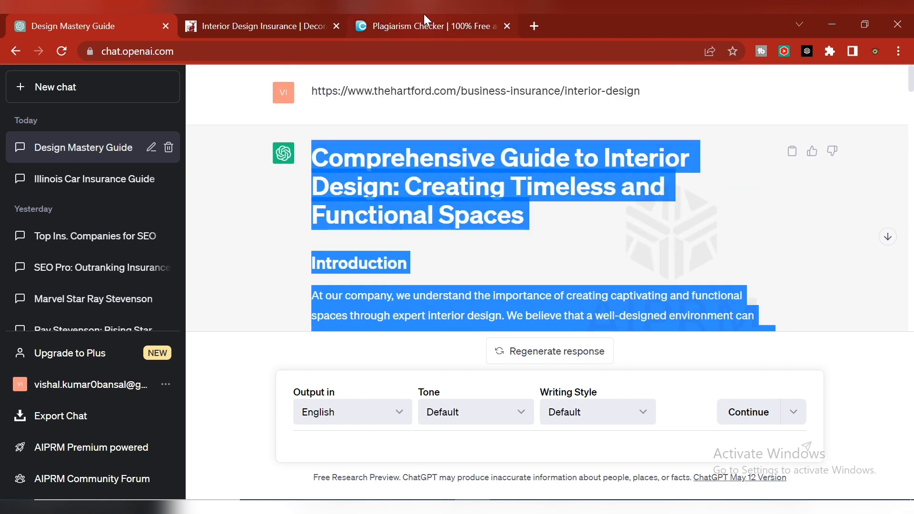
# Step: Paste the copied article into Duplichecker's Plagiarism Checker and tick the "I'm not a robot" check
pyautogui.click(424, 22)
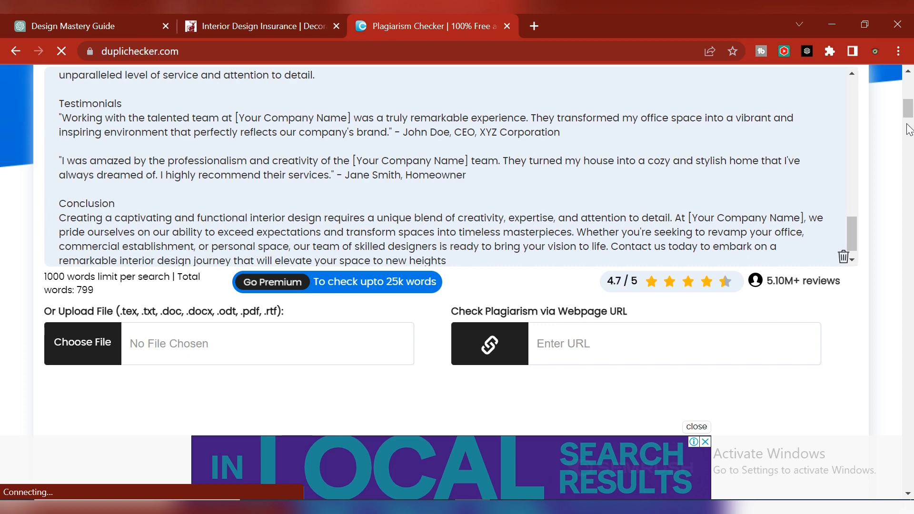
pyautogui.scroll(-5, 910, 129)
pyautogui.scroll(-5, 910, 138)
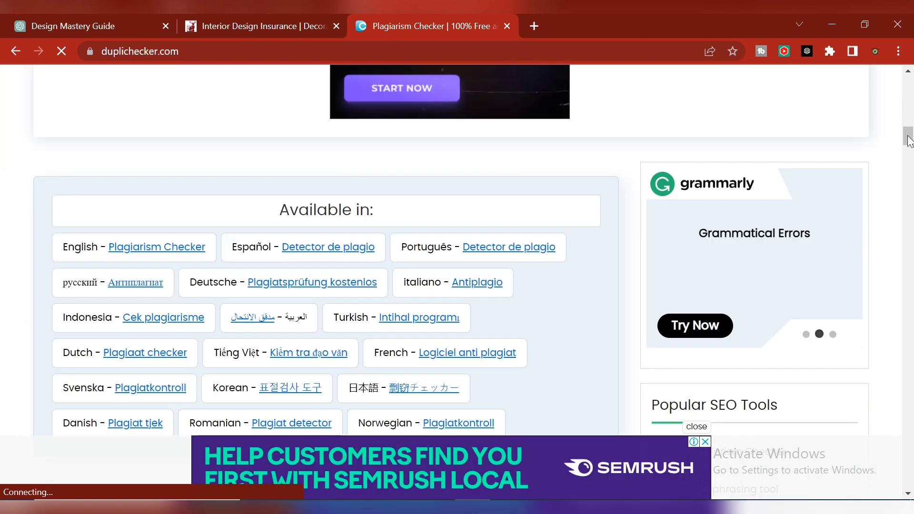
pyautogui.scroll(7, 910, 141)
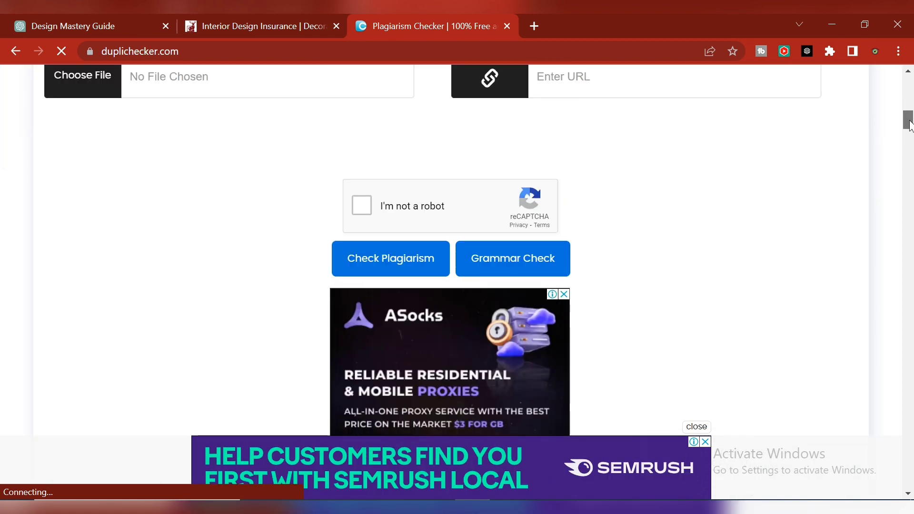
pyautogui.click(363, 205)
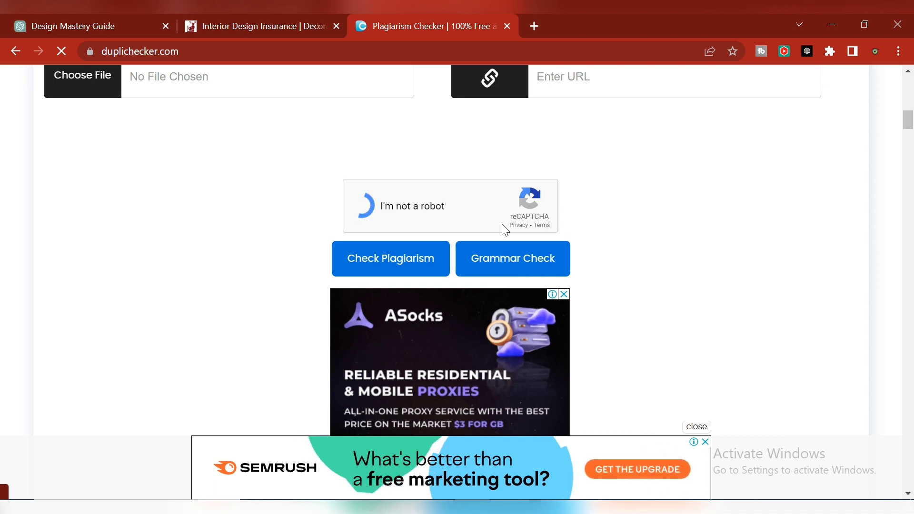
# Step: Search Google for "google trends" in a new browser tab and open the Google Trends site
pyautogui.click(536, 26)
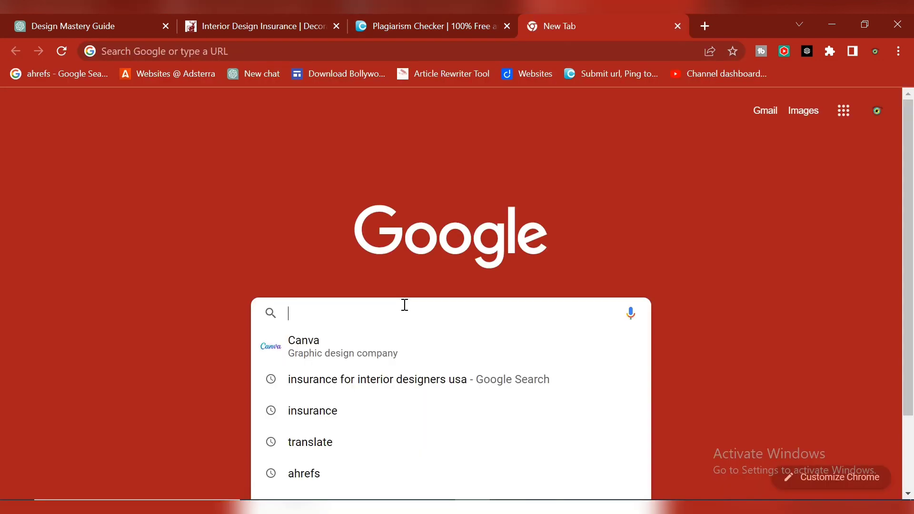
pyautogui.write('goo')
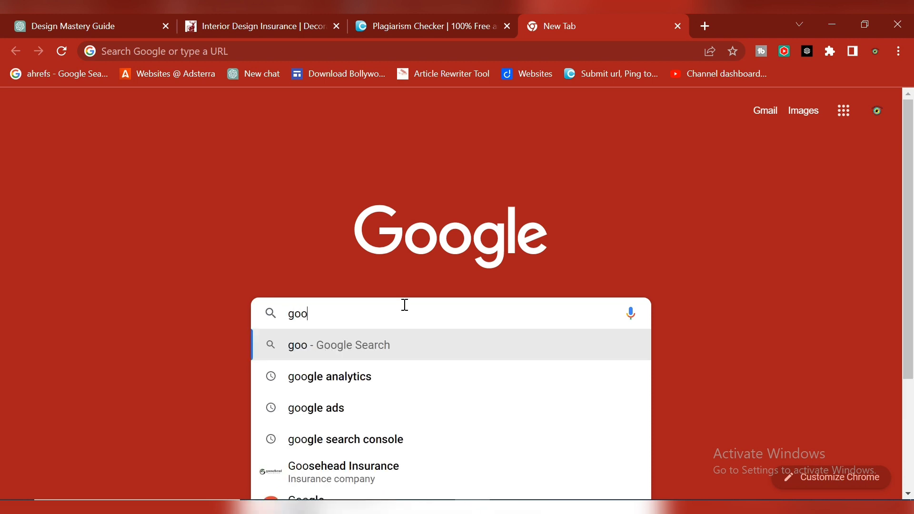
pyautogui.write('gle t')
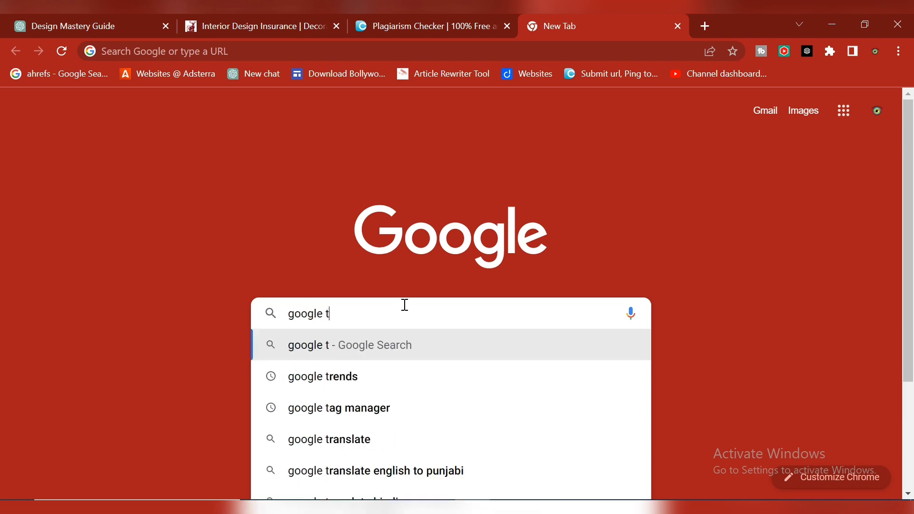
pyautogui.click(354, 378)
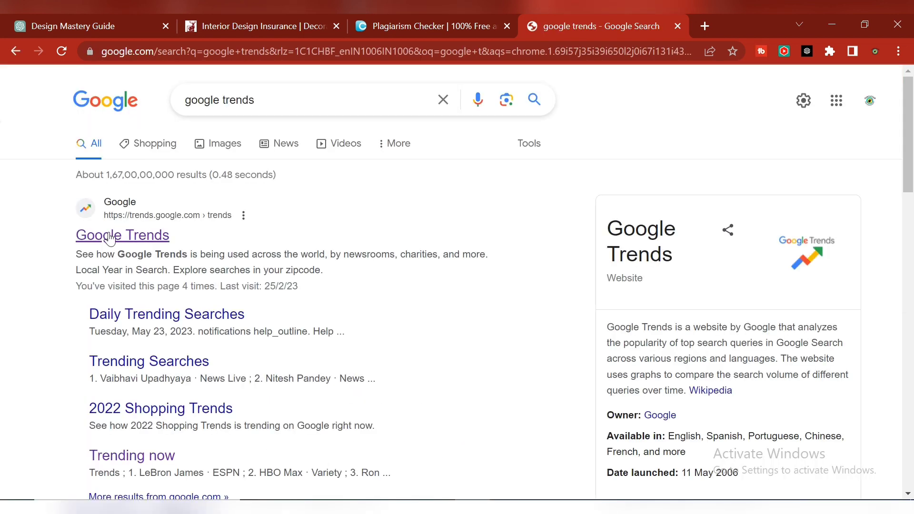
pyautogui.click(110, 238)
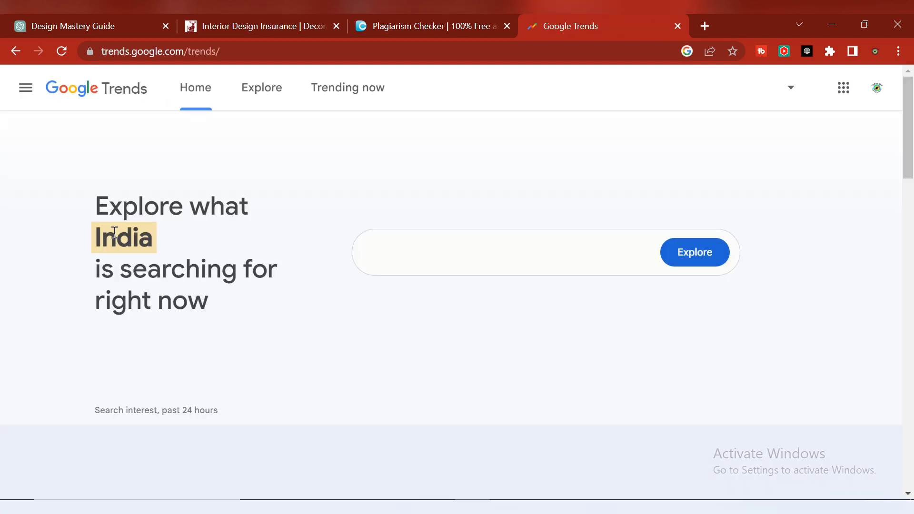